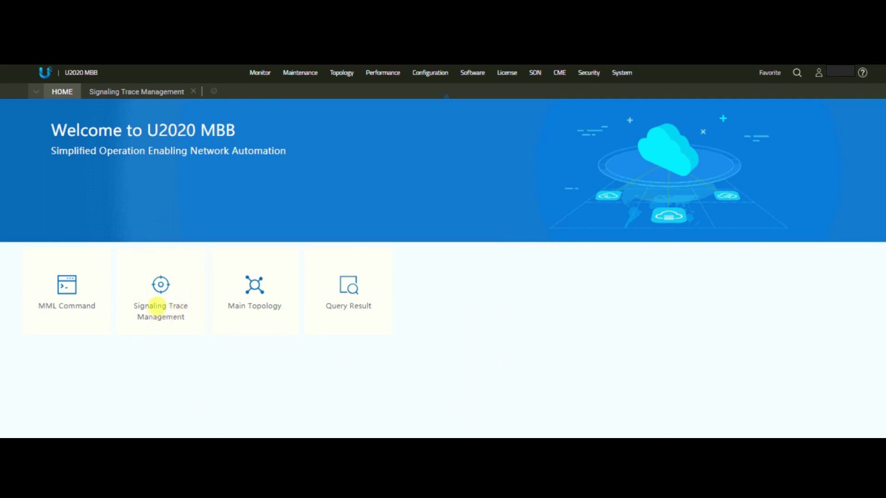
Start a new General Throughput Monitoring trace under LTE Cell Performance Monitoring in Signaling Trace Management.
left_click(147, 90)
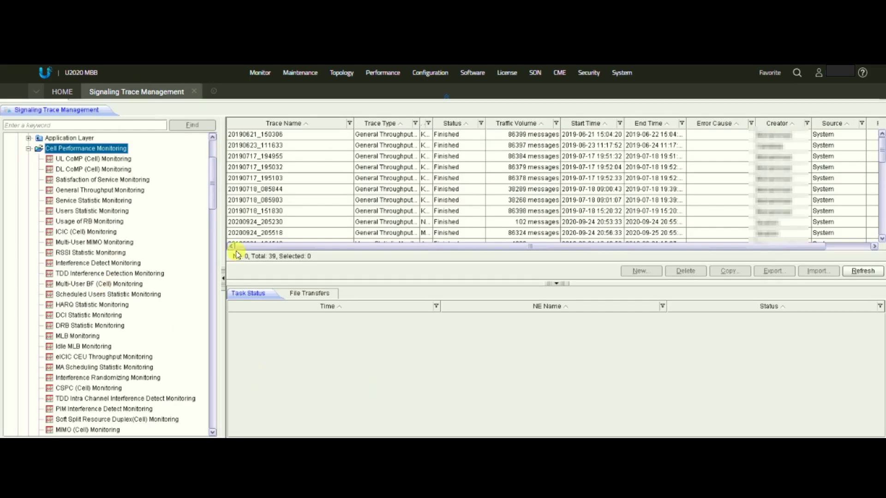
scroll(203, 146, "up", 2)
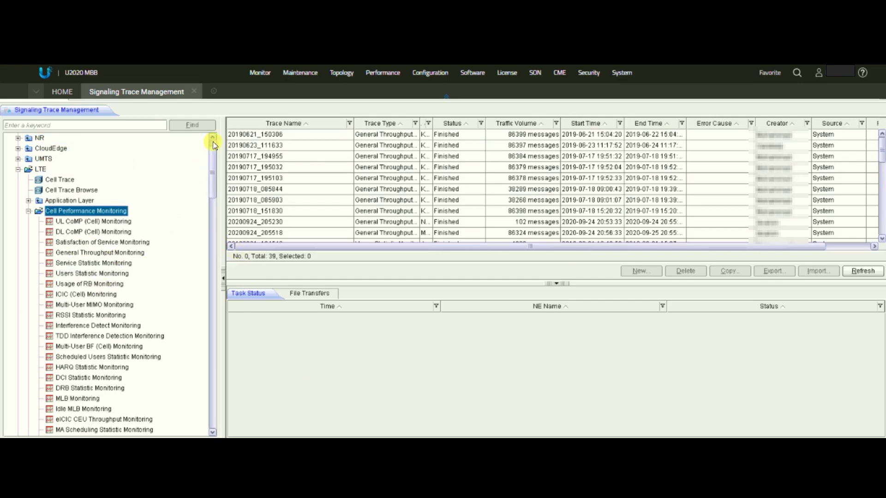
scroll(214, 146, "up", 1)
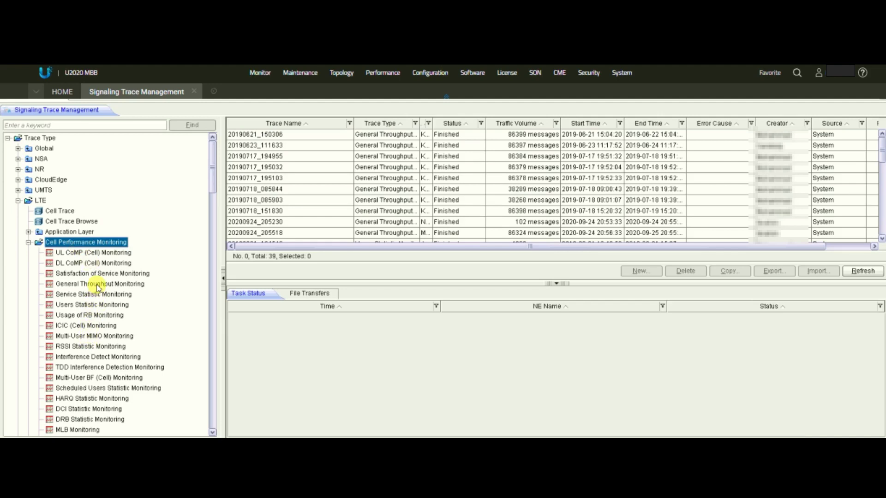
left_click(98, 285)
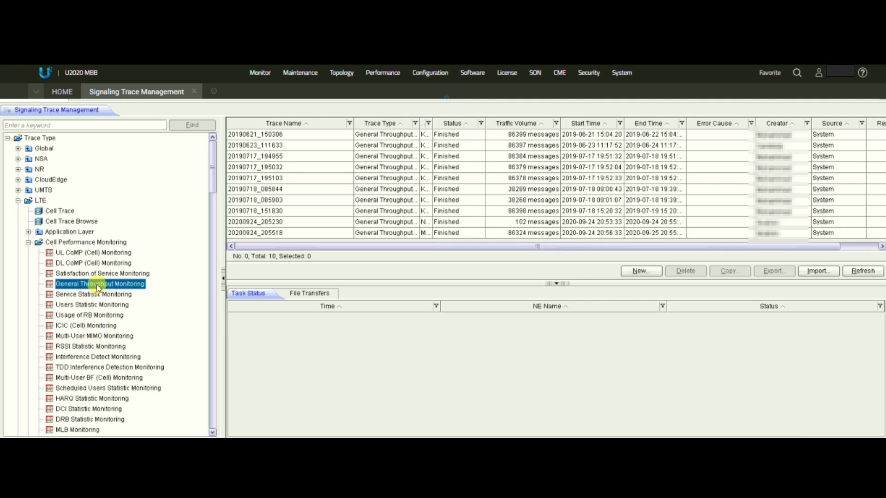
left_click(641, 271)
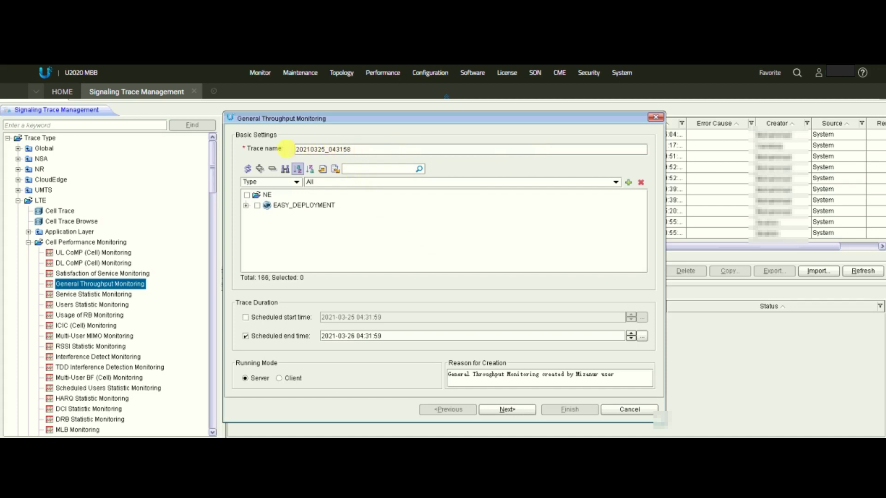
Name the trace aaaa, filter the network elements by 038, select EASY_DEPLOYMENT and proceed to the monitoring parameters.
left_click_drag(295, 149, 376, 203)
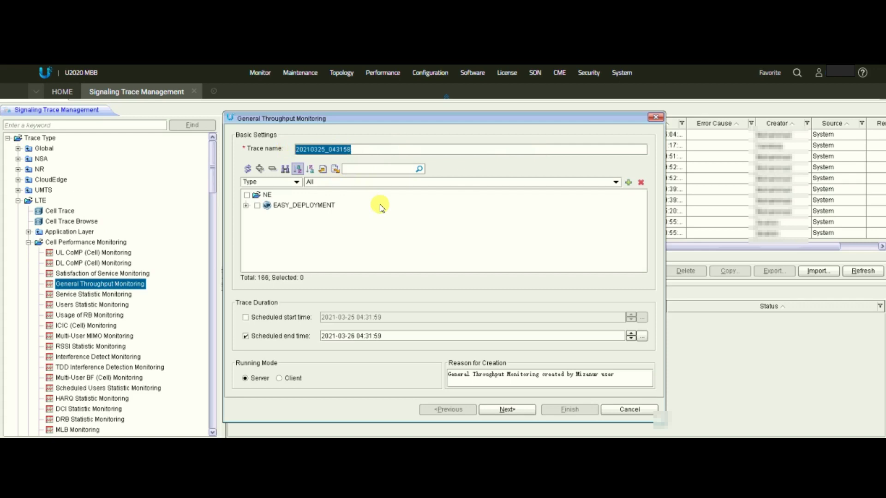
type("aaaa")
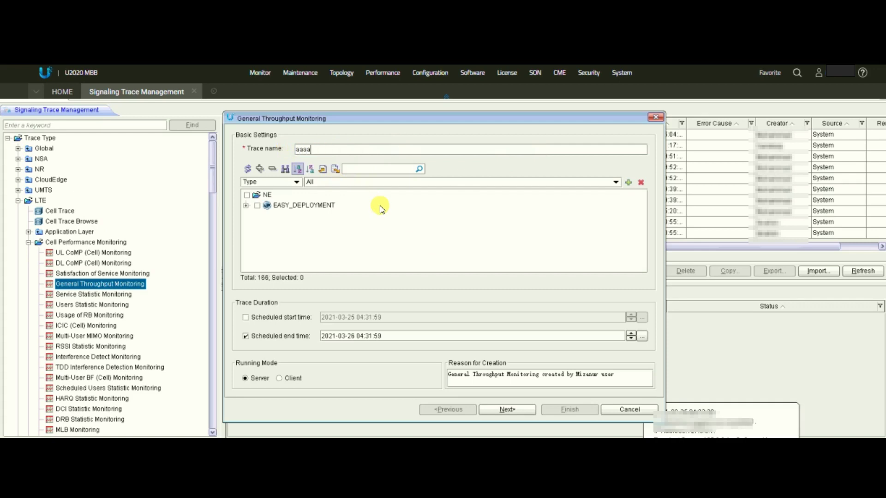
left_click(376, 171)
type("038")
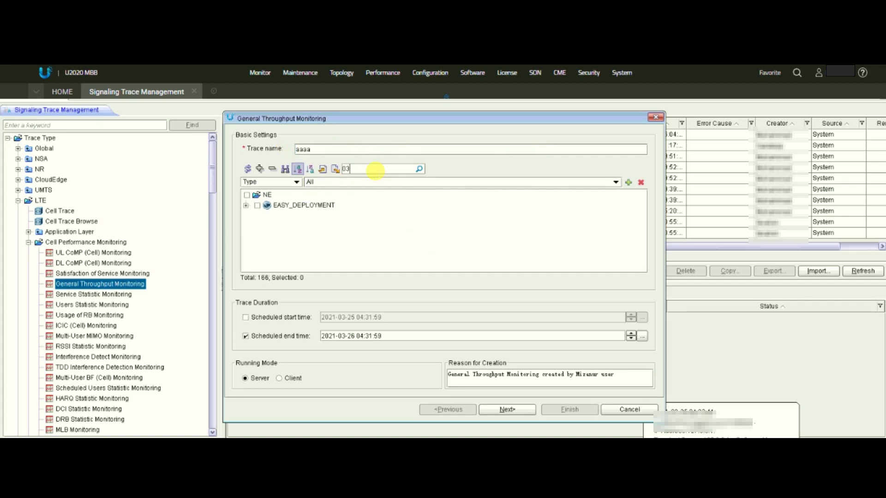
key("Return")
left_click(258, 207)
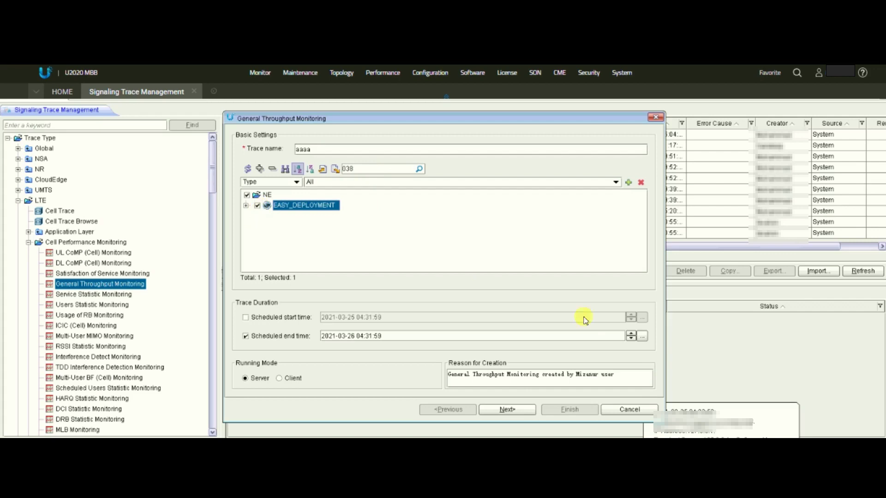
left_click(512, 411)
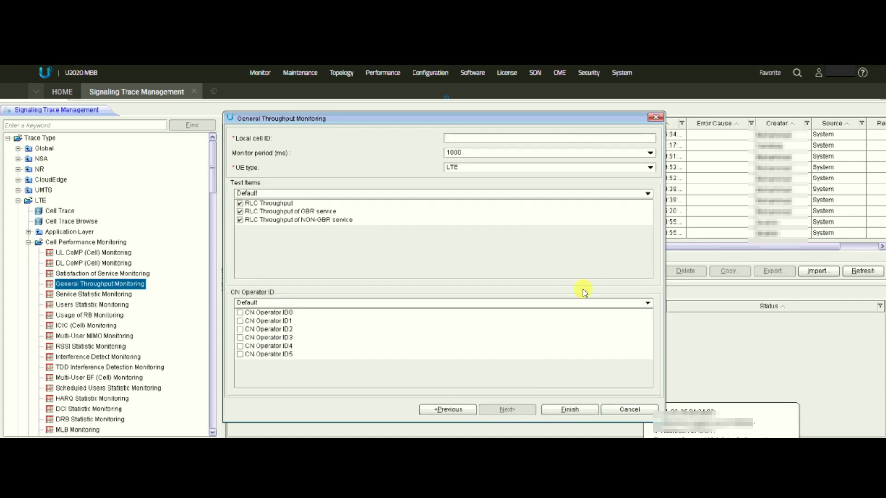
Set the local cell ID to 1, keep only RLC Throughput as test item and finish creating the trace.
type("1")
left_click(240, 220)
left_click(239, 221)
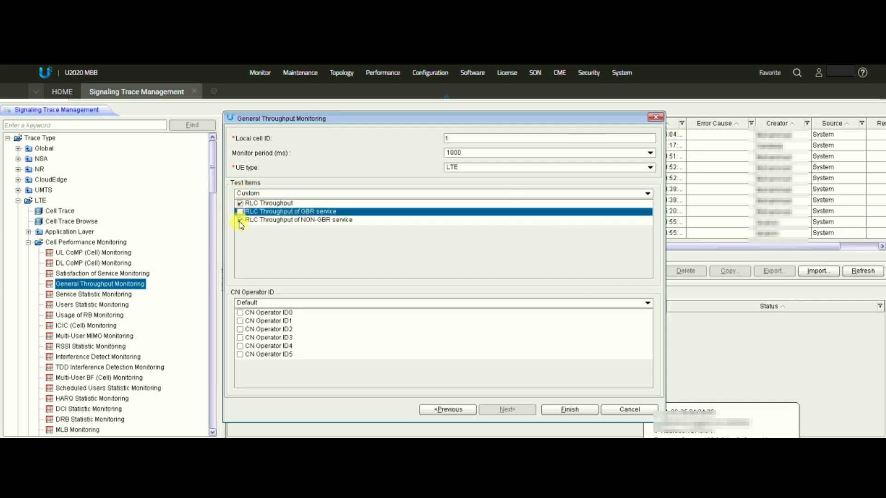
left_click(239, 221)
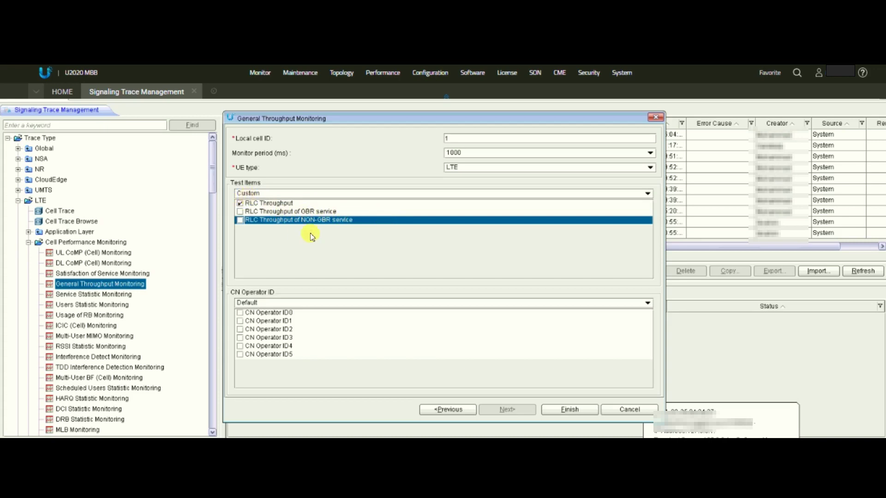
left_click(584, 412)
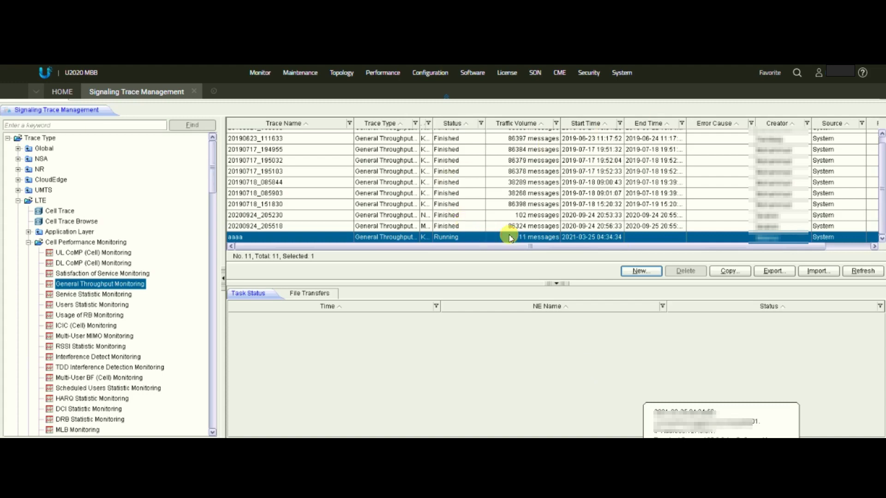
View the live throughput chart and records of the running aaaa trace and return to the trace list.
left_click(536, 241)
double_click(531, 238)
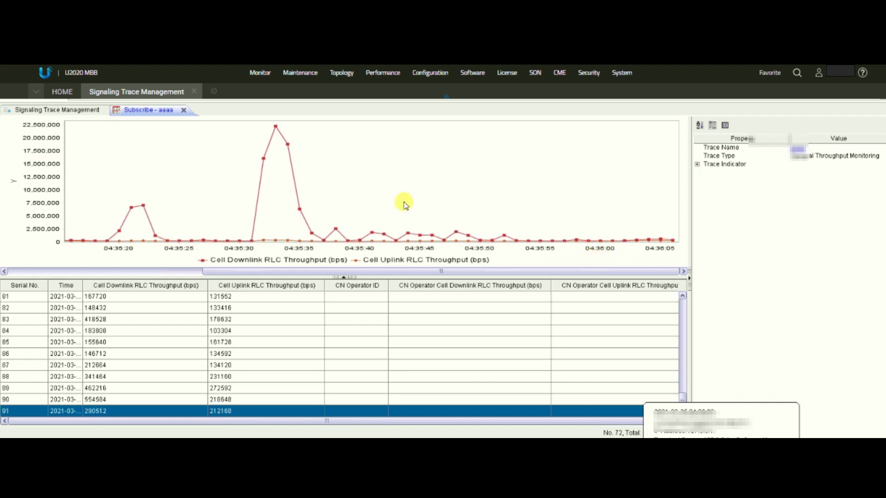
left_click(77, 111)
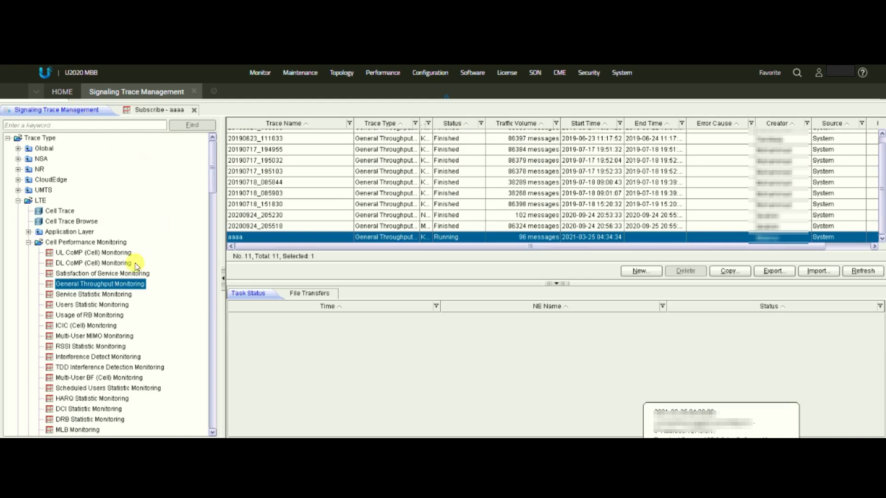
Select the Throughput Monitoring trace type under LTE User Performance Monitoring.
scroll(94, 274, "down", 2)
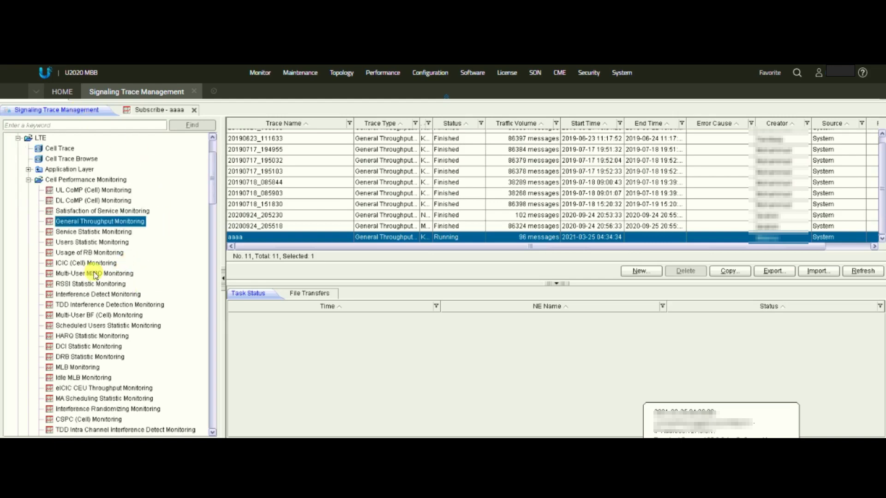
scroll(94, 273, "down", 2)
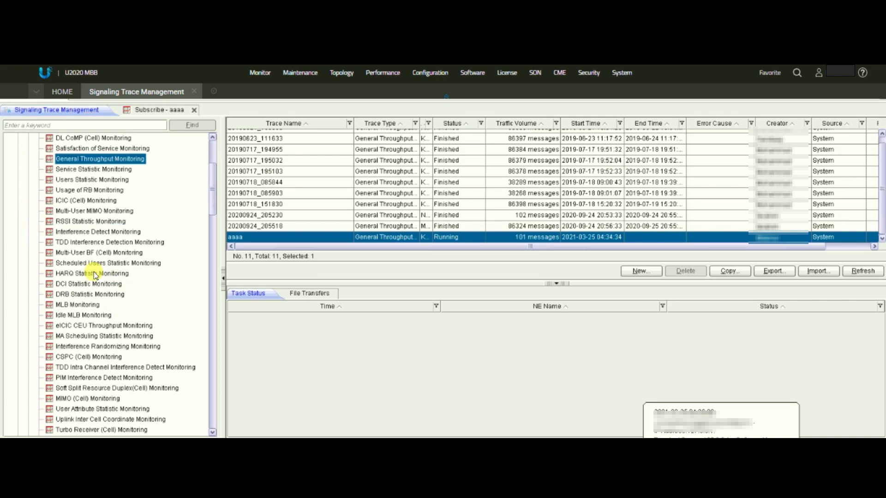
scroll(93, 272, "down", 4)
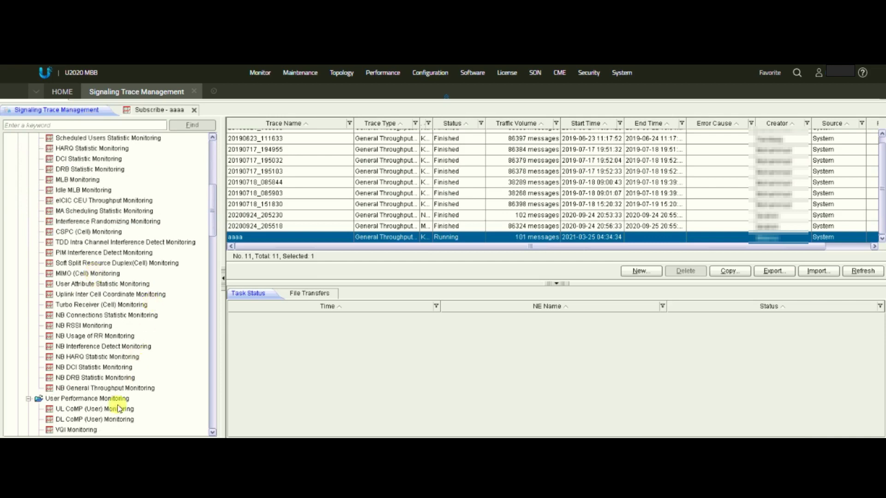
left_click(97, 399)
scroll(148, 347, "down", 2)
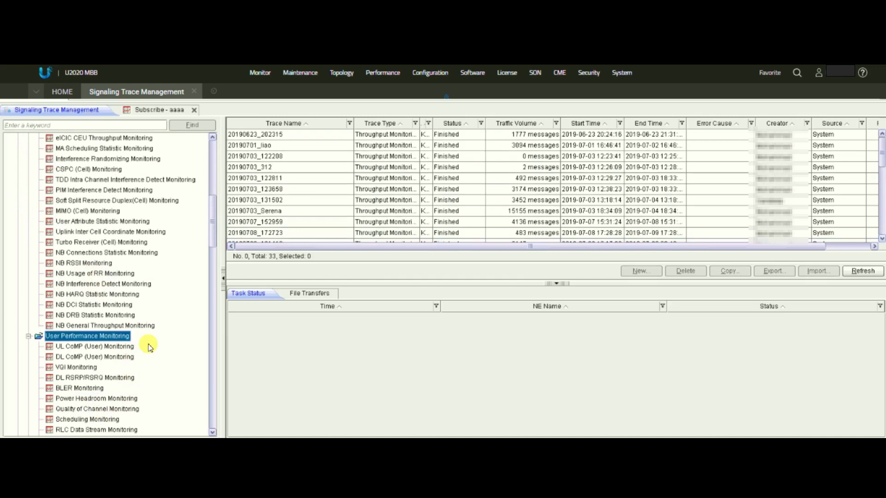
scroll(148, 344, "down", 2)
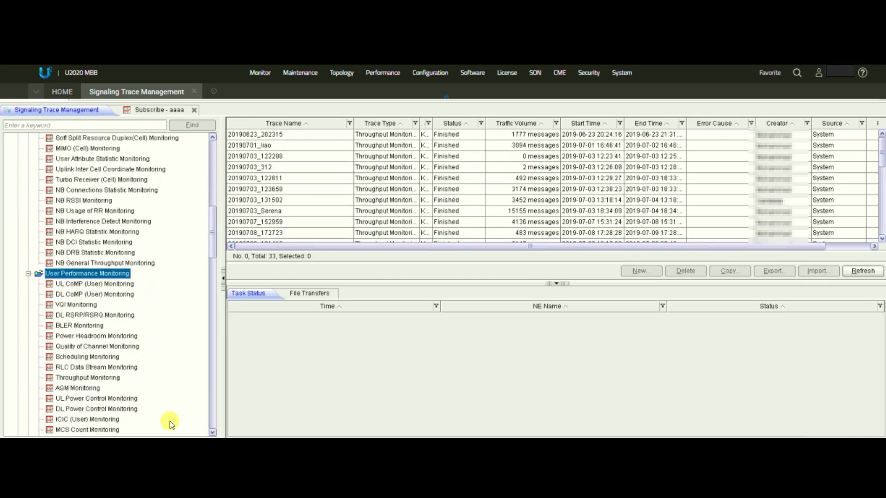
left_click(75, 379)
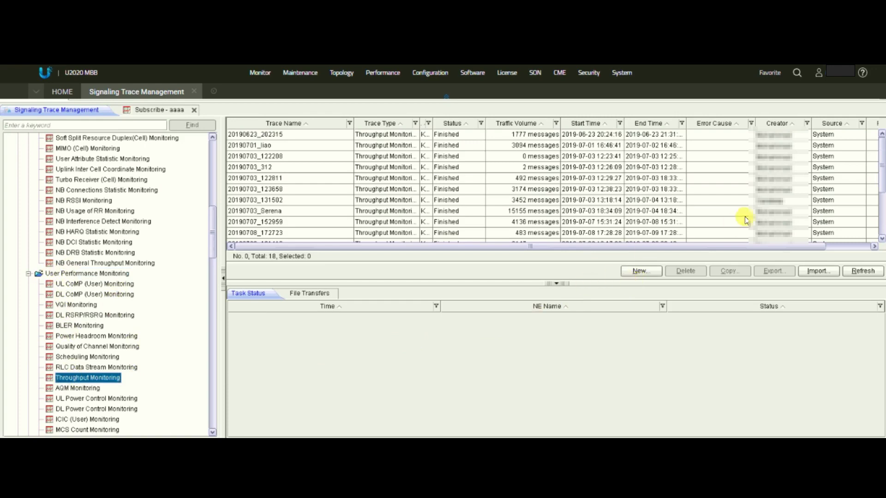
Try to create a user Throughput Monitoring trace named aaaa with the NE root selected, and abandon the setup.
left_click(644, 272)
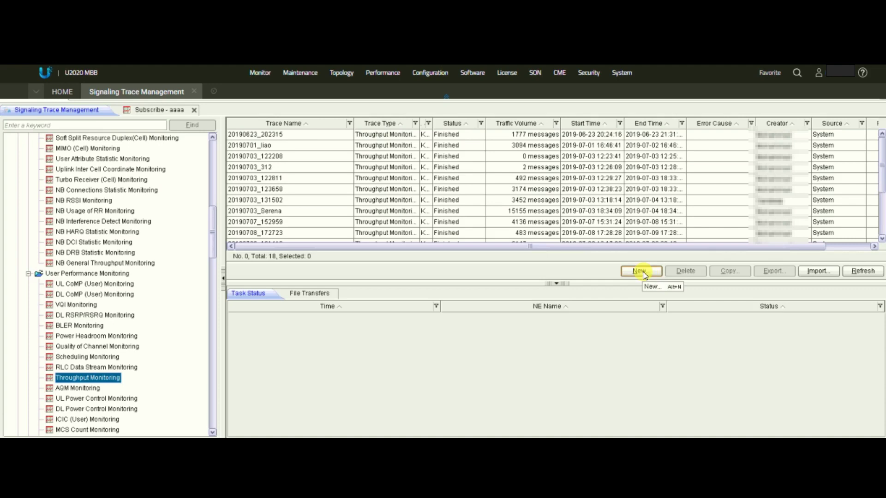
left_click(645, 275)
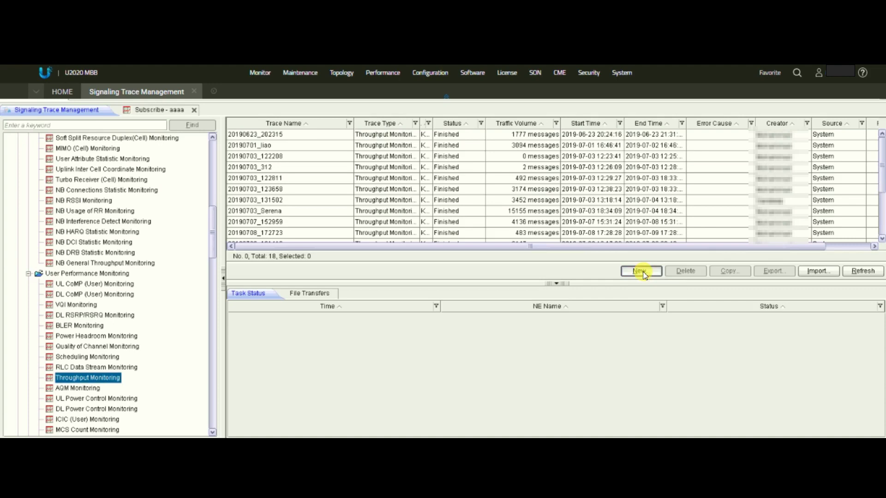
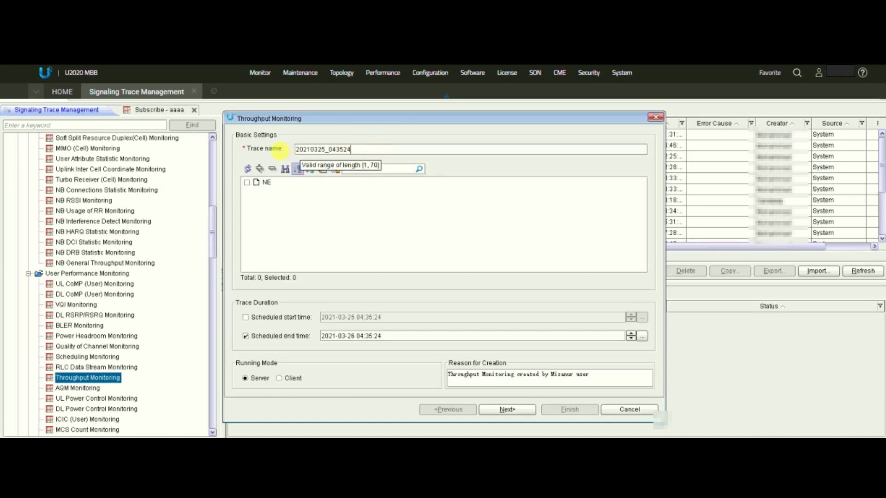
key("ctrl+a")
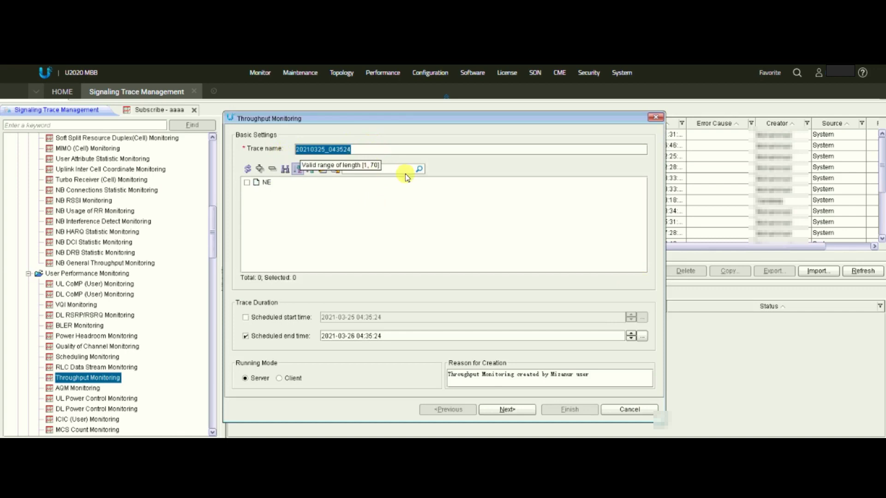
type("aaaa")
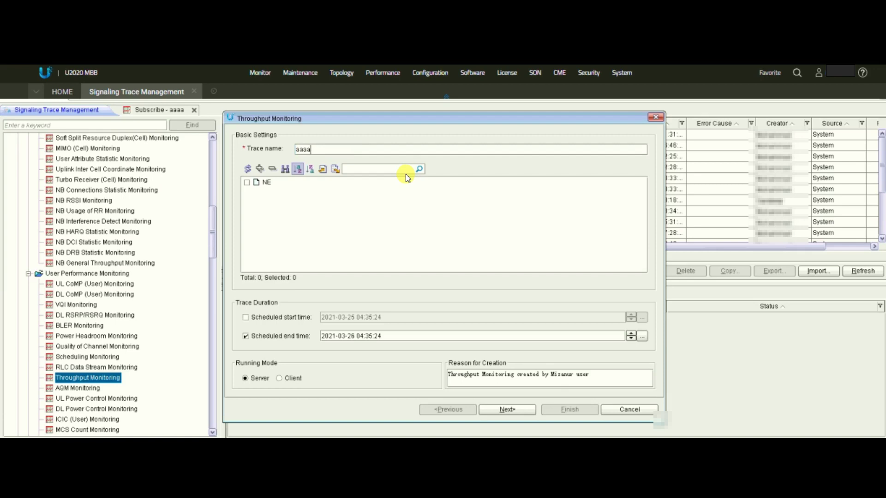
left_click(246, 184)
left_click(517, 411)
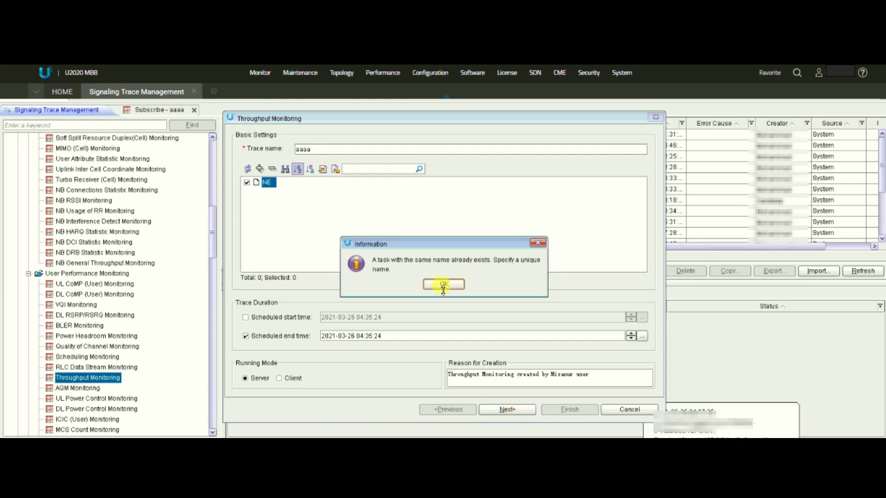
left_click(443, 285)
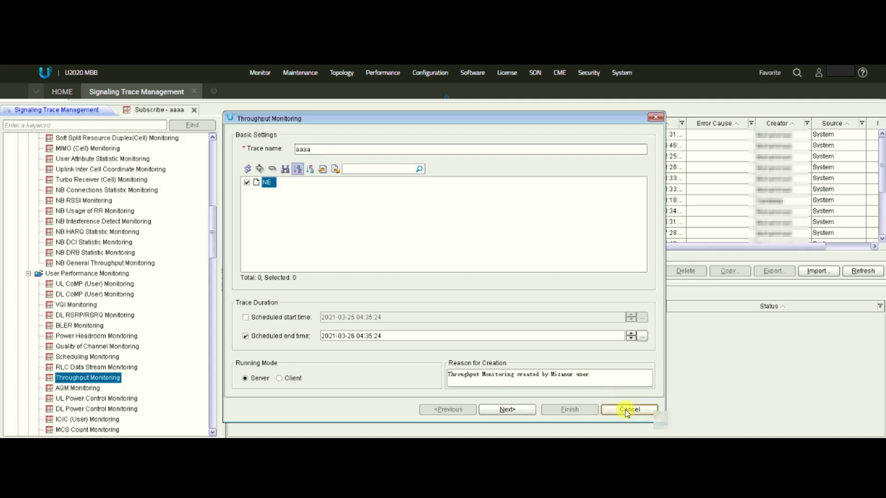
left_click(627, 410)
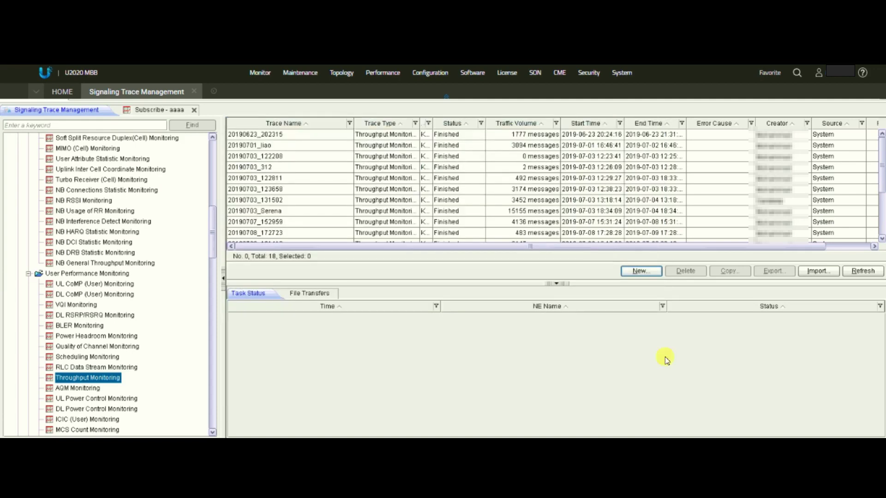
Open the query result of the finished trace 20200624_143640 and review its result table's columns.
left_click(882, 233)
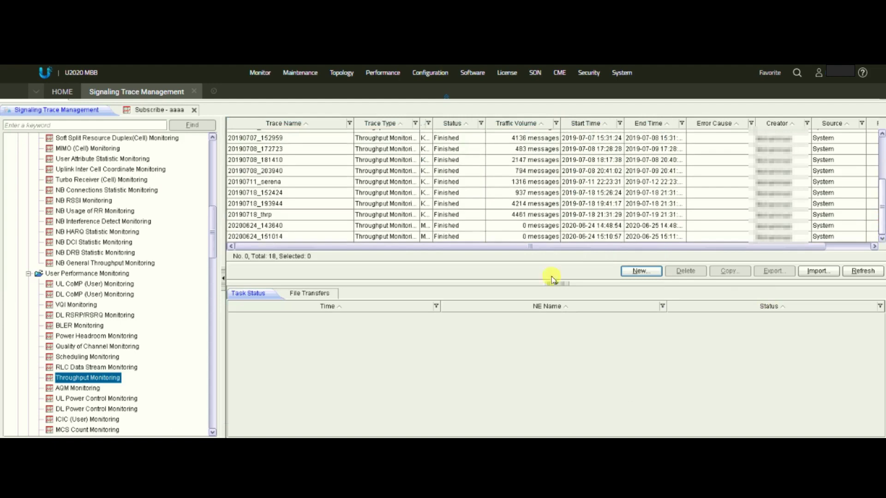
left_click(514, 227)
double_click(514, 229)
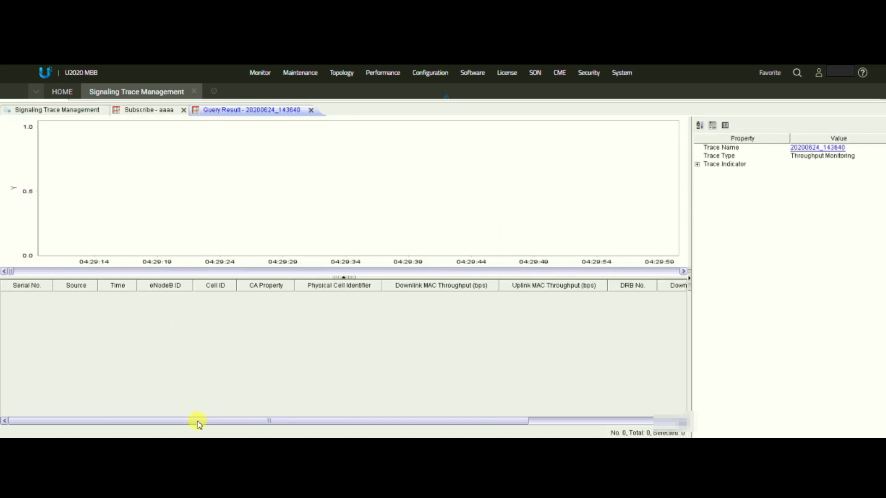
left_click_drag(208, 421, 233, 423)
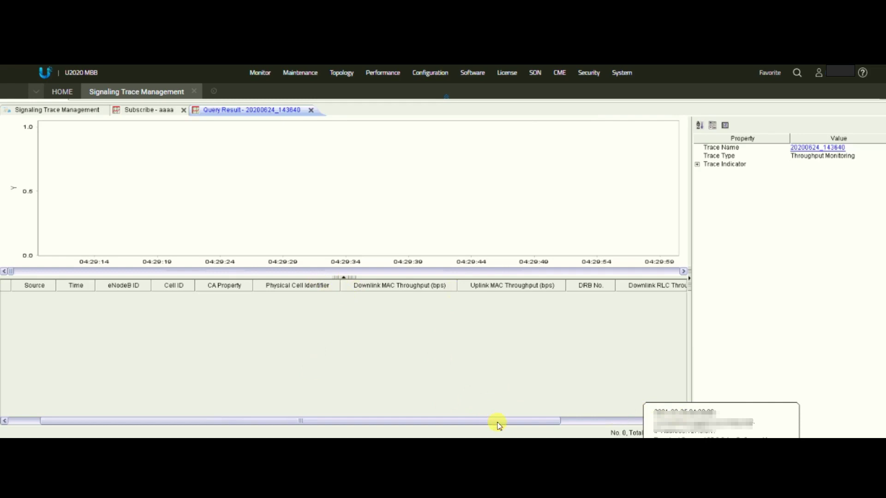
left_click_drag(499, 425, 528, 426)
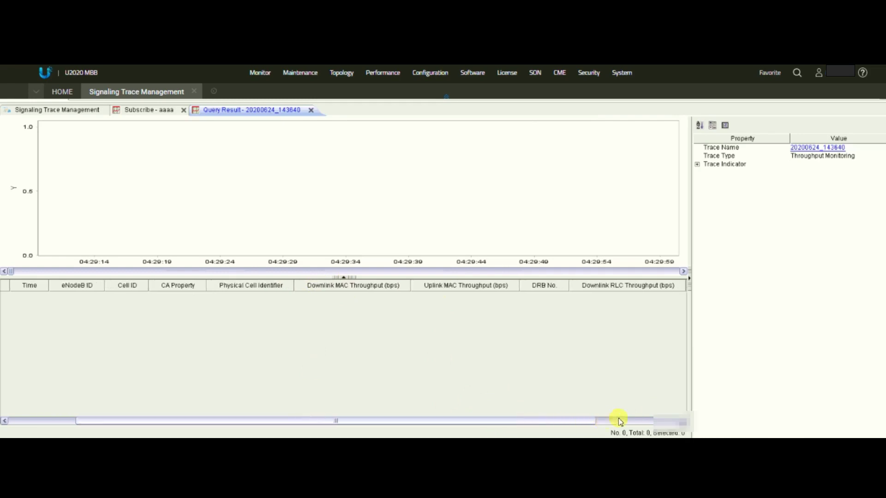
left_click(645, 421)
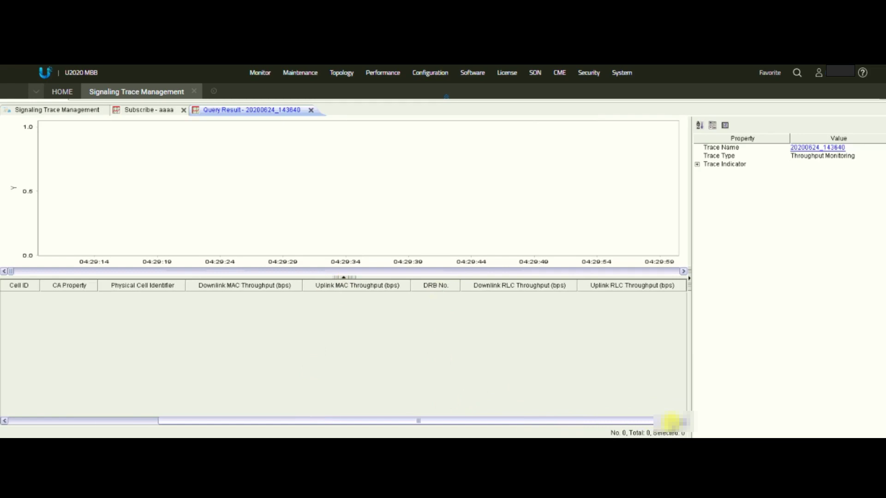
left_click_drag(669, 423, 405, 421)
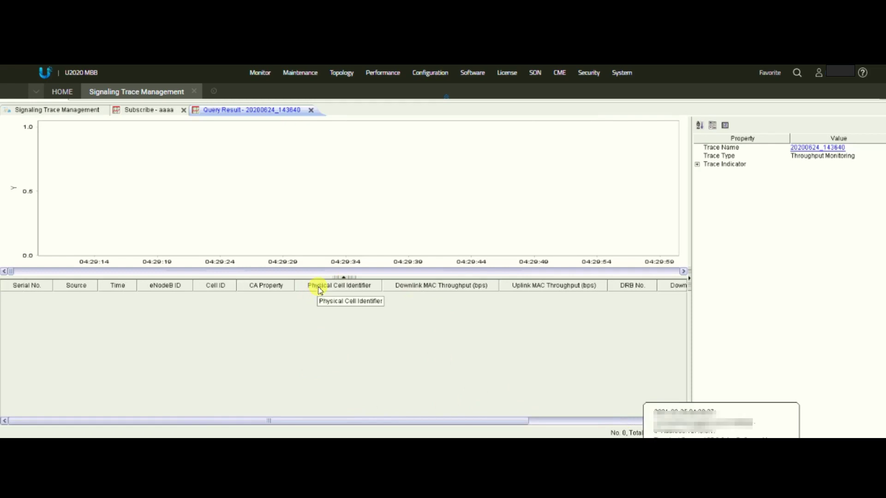
Hide the DRB No., Downlink RLC Throughput (bps) and Uplink RLC Throughput (bps) columns in the query result table of trace 20200624_143640.
right_click(321, 290)
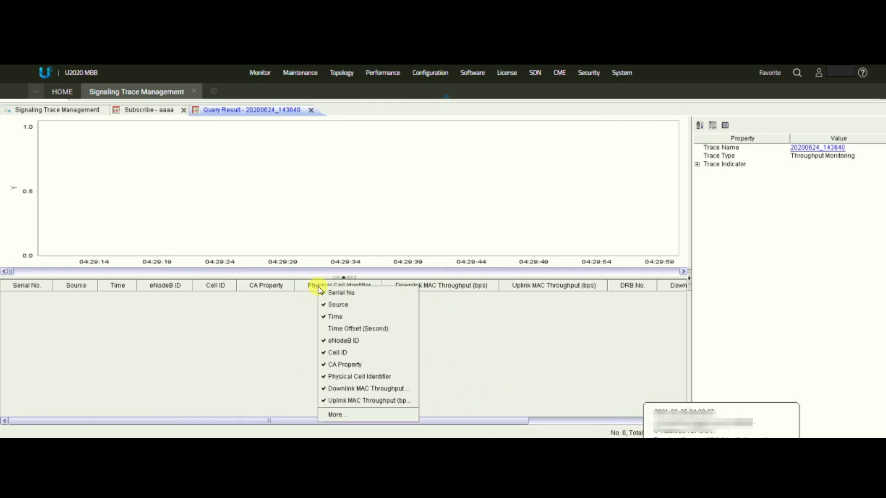
left_click(365, 418)
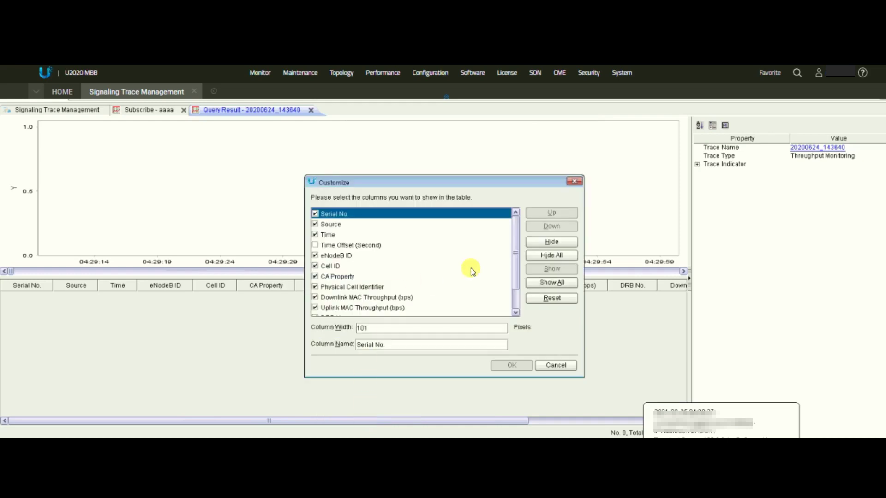
scroll(515, 307, "down", 1)
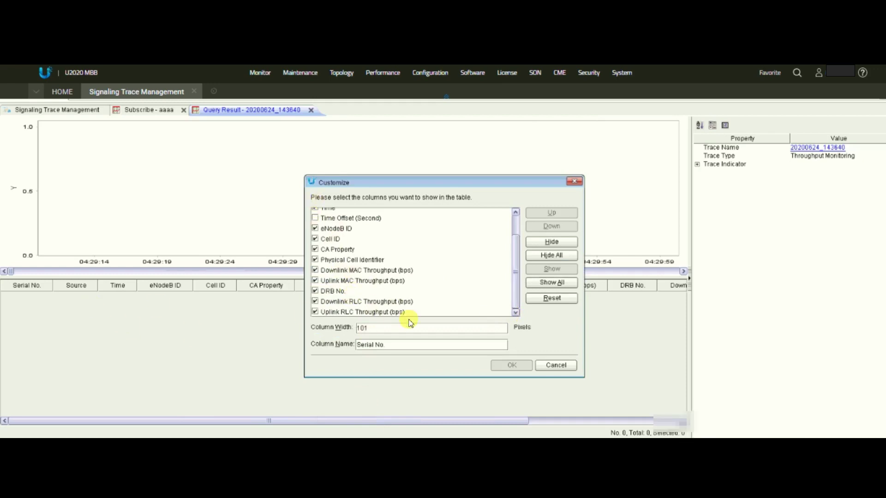
left_click(316, 303)
left_click(315, 301)
left_click(316, 312)
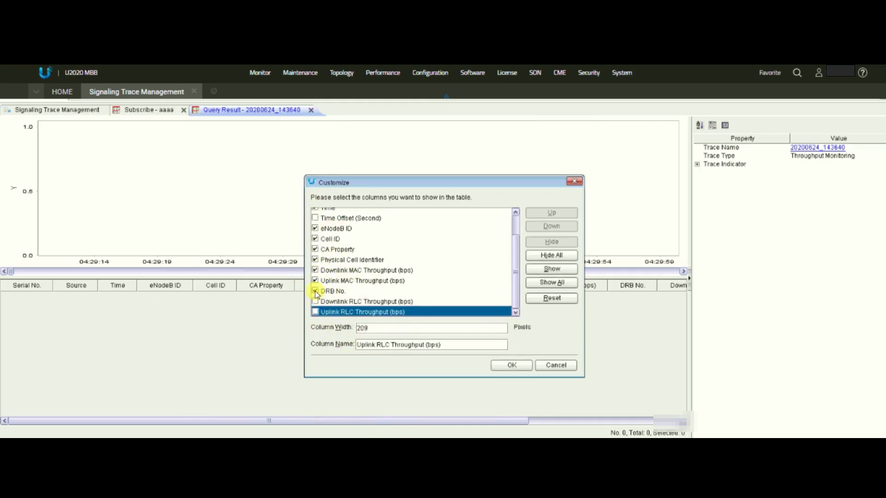
left_click(316, 291)
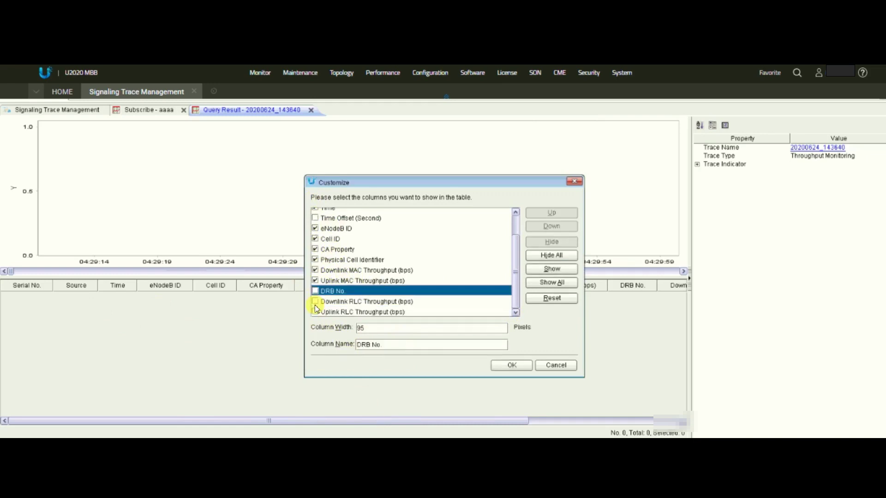
left_click(502, 366)
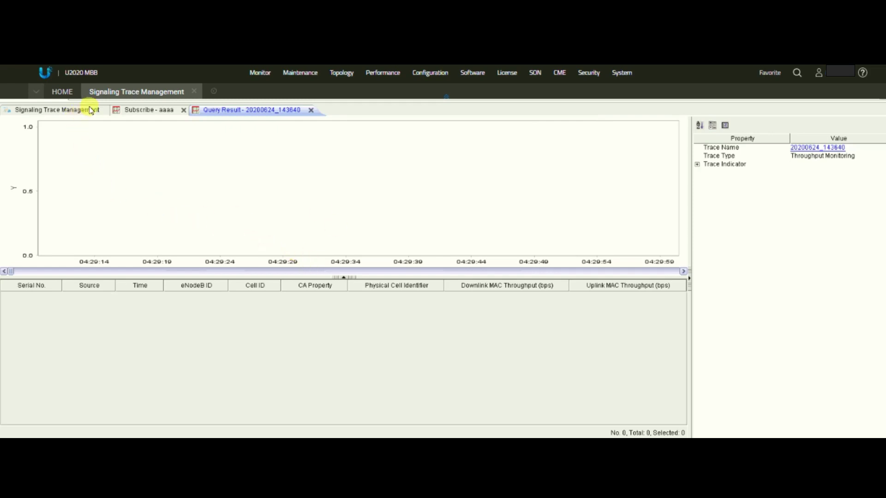
Return to the subscribed results of the aaaa General Throughput Monitoring trace to view its cell-level throughput columns.
left_click(149, 111)
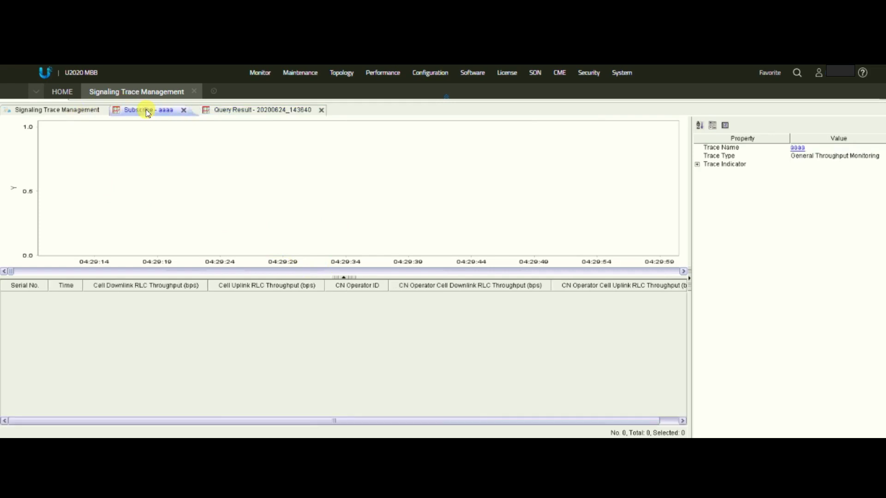